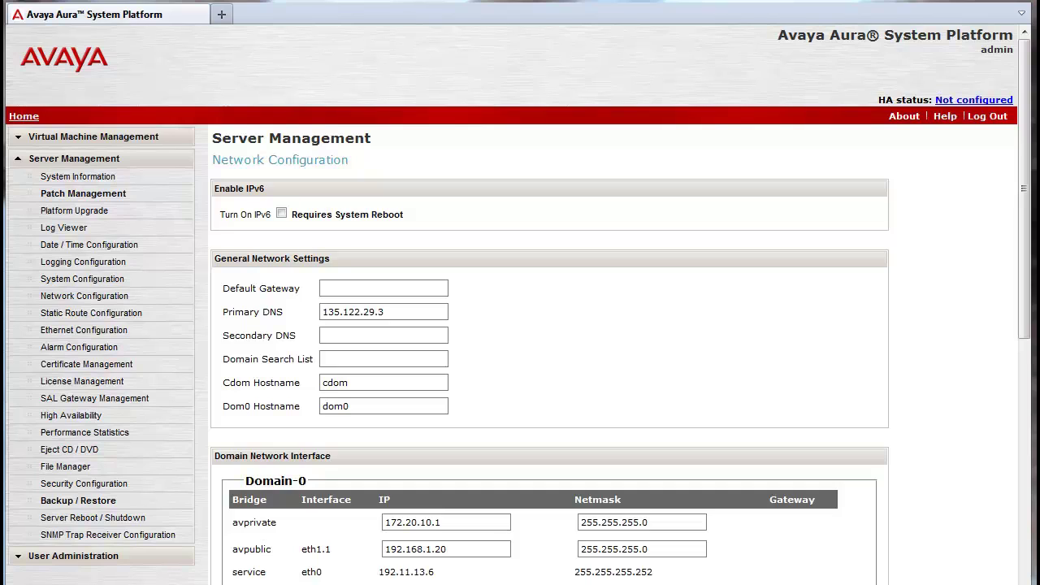
- Set the default gateway to 135.122.24.1 and the Domain-0 avpublic IP to 135.122.24.254
{"action": "left_click", "coordinate": [339, 288]}
{"action": "type", "text": "135.122.24."}
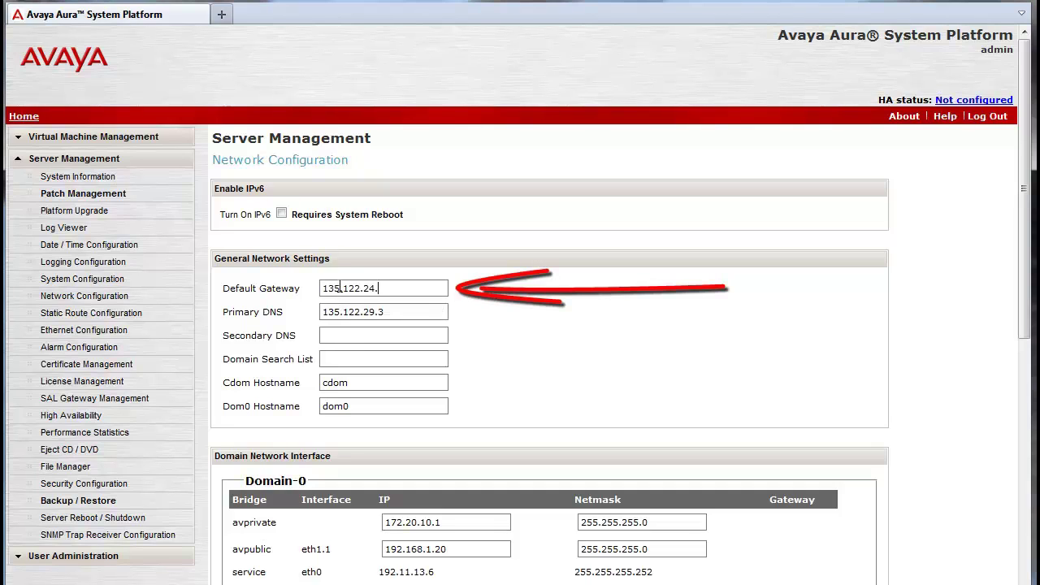
{"action": "type", "text": "1"}
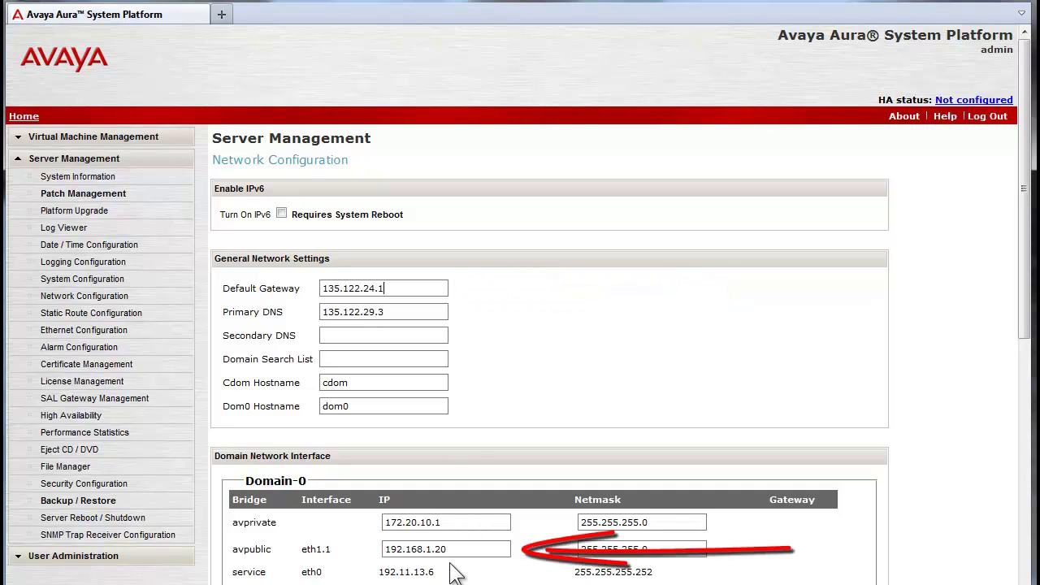
{"action": "left_click_drag", "start_coordinate": [452, 550], "coordinate": [363, 559]}
{"action": "type", "text": "135.122.24."}
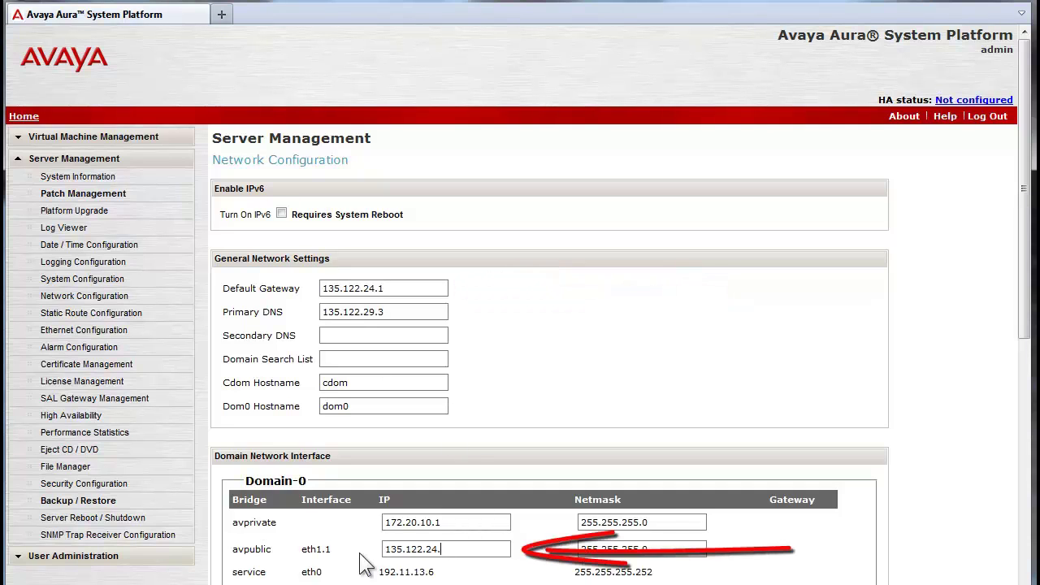
{"action": "type", "text": "254"}
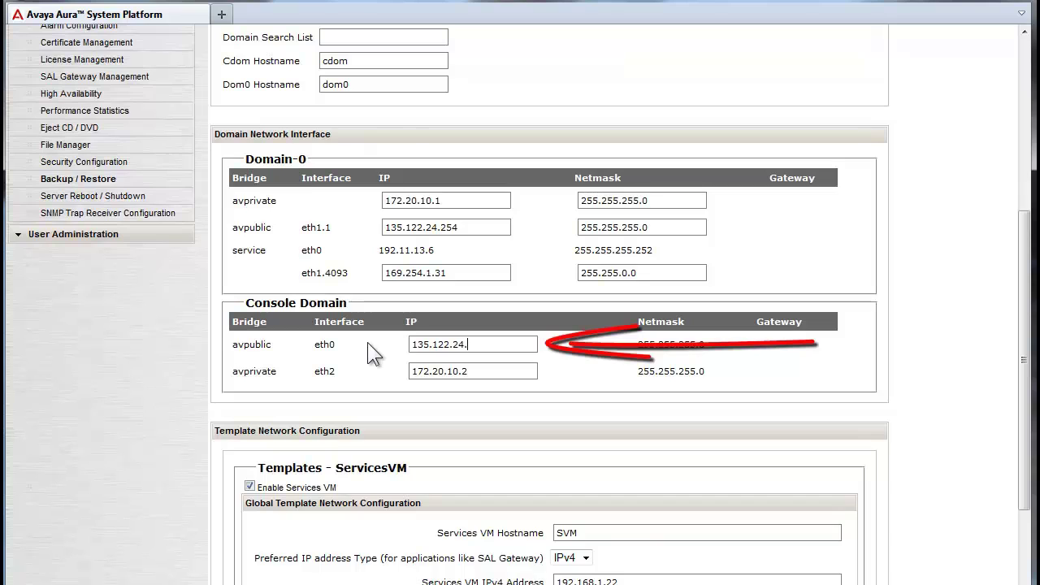
- Change the Console Domain IP to 135.122.24.253 and the Services VM IPv4 address to 135.122.24.252
{"action": "type", "text": "253"}
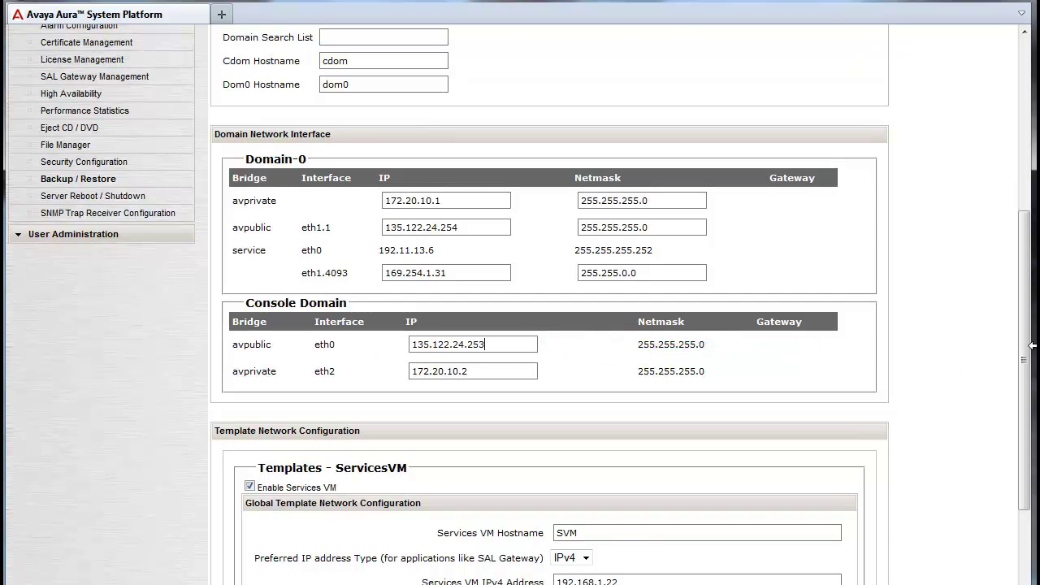
{"action": "scroll", "coordinate": [1028, 350], "scroll_direction": "down", "scroll_amount": 3}
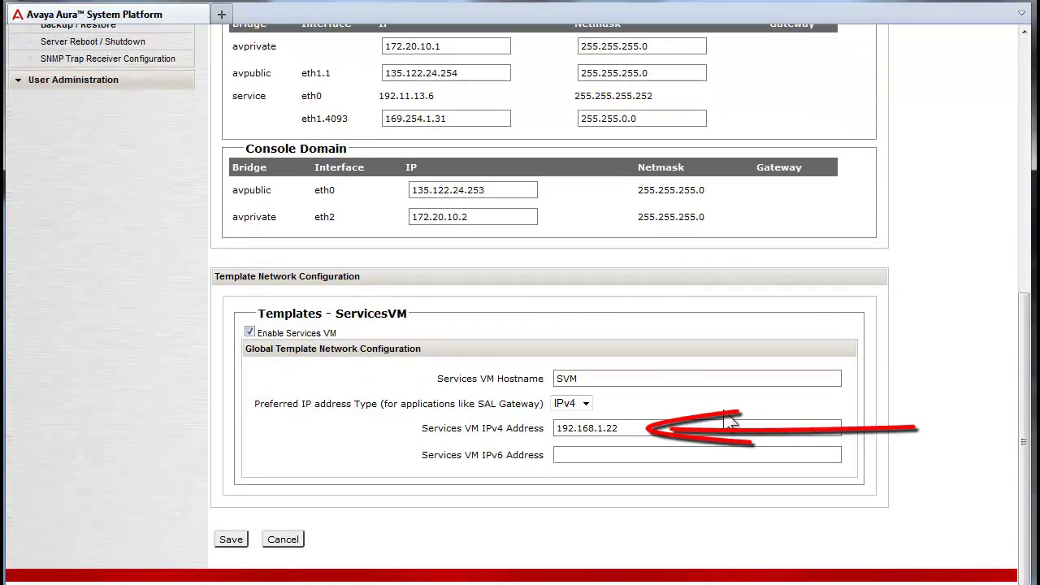
{"action": "left_click_drag", "start_coordinate": [647, 427], "coordinate": [533, 429]}
{"action": "type", "text": "135.122.24.252"}
- Save the new network configuration and confirm applying the settings change
{"action": "left_click", "coordinate": [232, 540]}
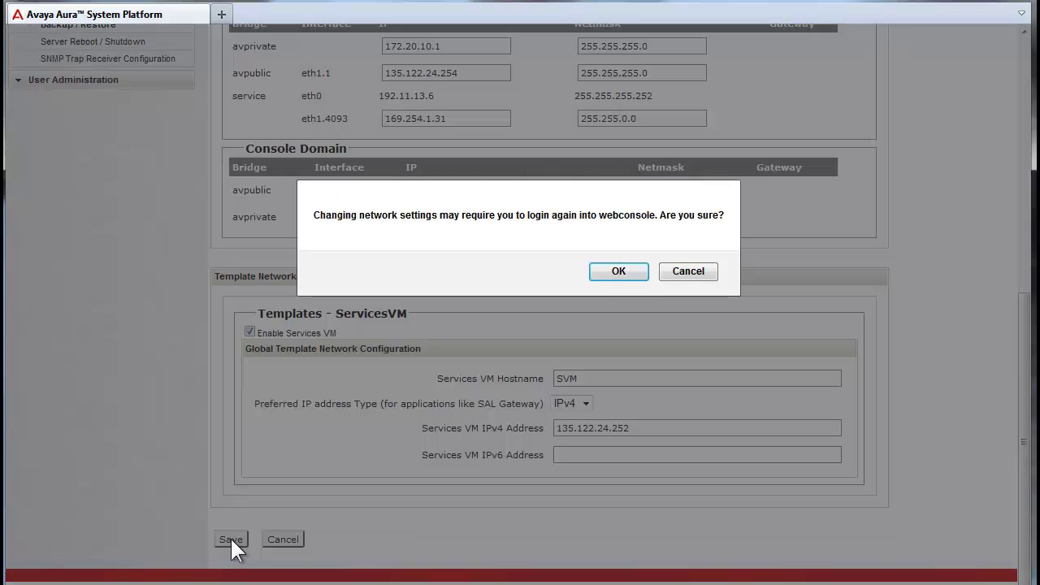
{"action": "left_click", "coordinate": [624, 271]}
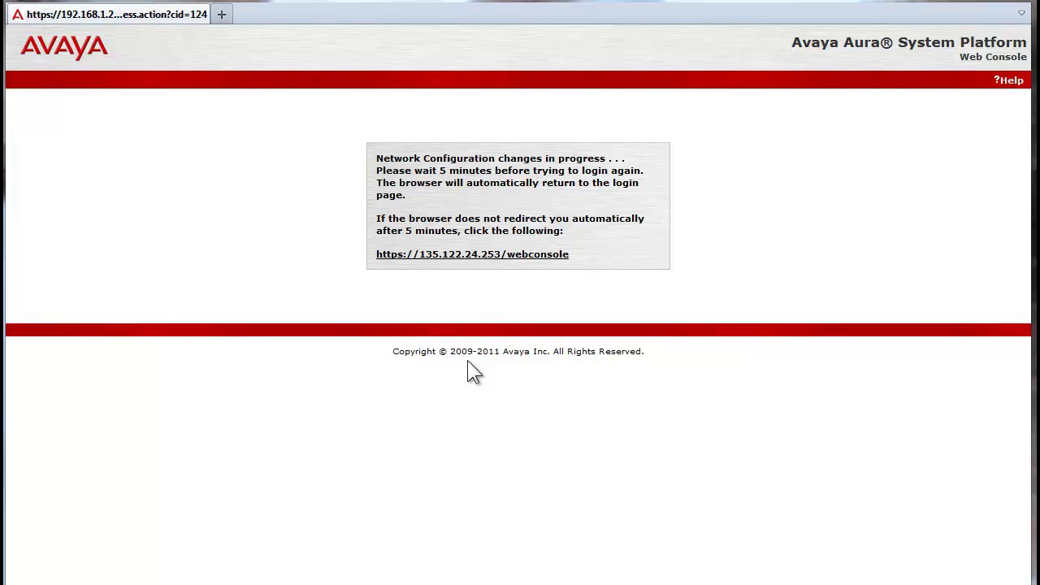
{"action": "left_click", "coordinate": [468, 255]}
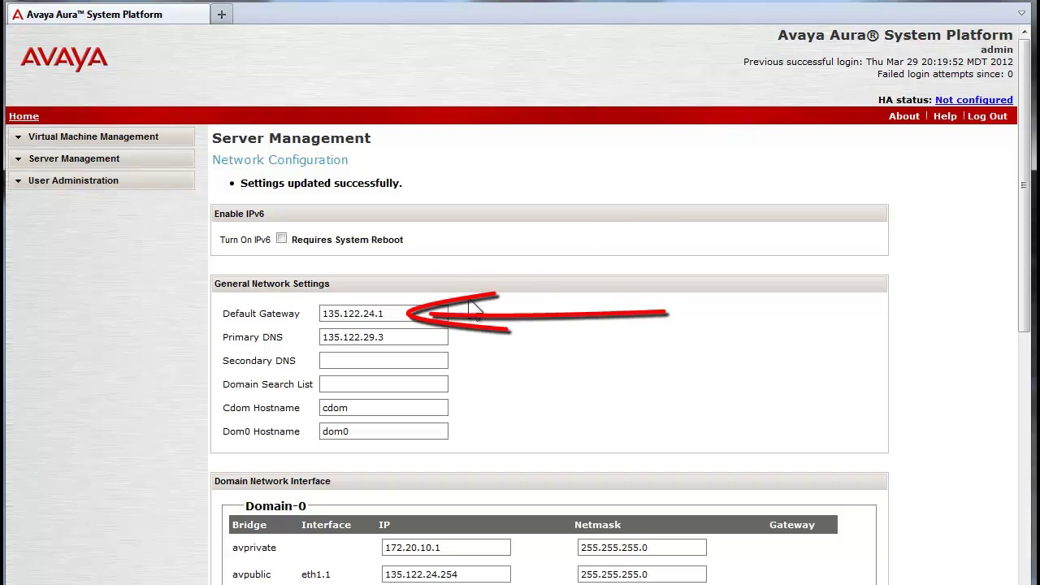
{"action": "left_click_drag", "start_coordinate": [1031, 271], "coordinate": [1026, 398]}
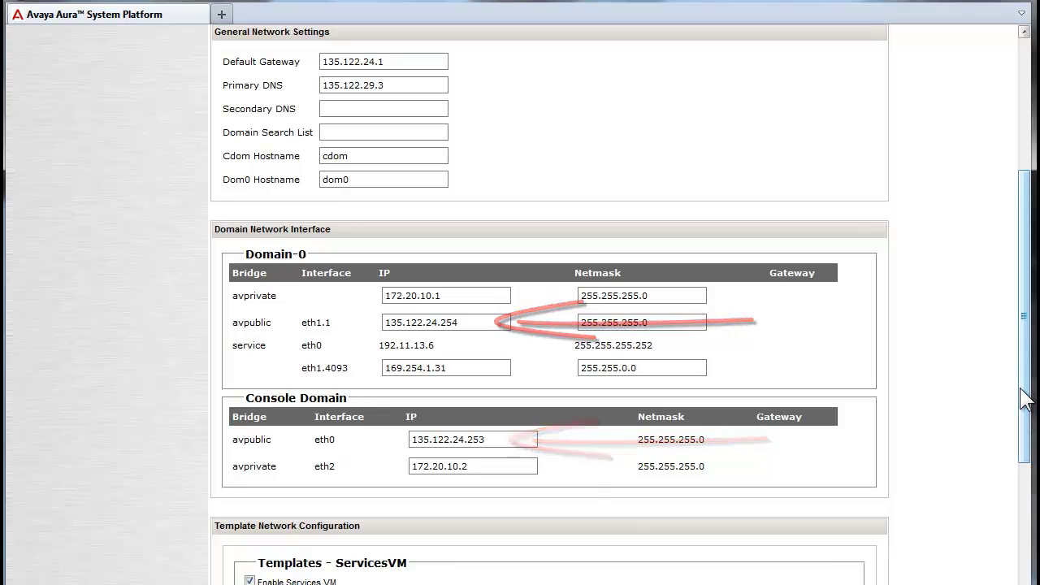
{"action": "left_click_drag", "start_coordinate": [1031, 368], "coordinate": [1035, 481]}
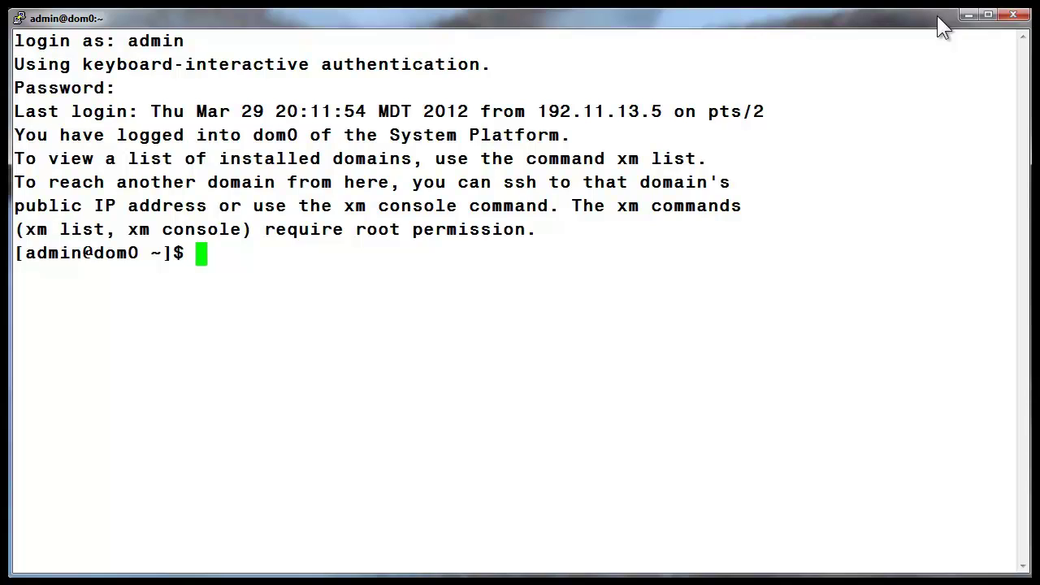
- Change to /etc/sysconfig/network-scripts and list its interface files, including ifcfg-eth1.1
{"action": "type", "text": "cd /etc/sysconfig/network-scripts/"}
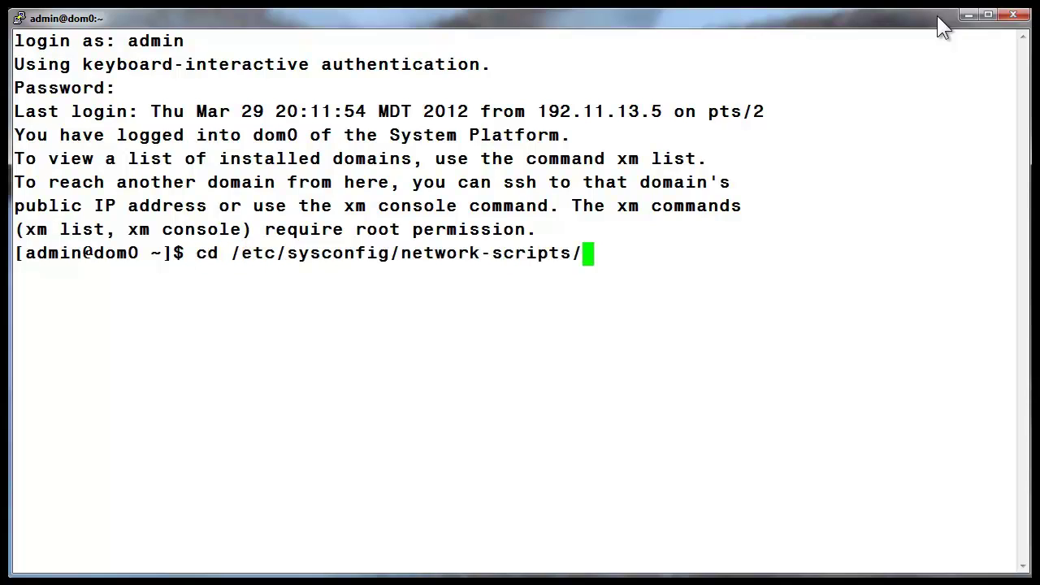
{"action": "key", "text": "Return"}
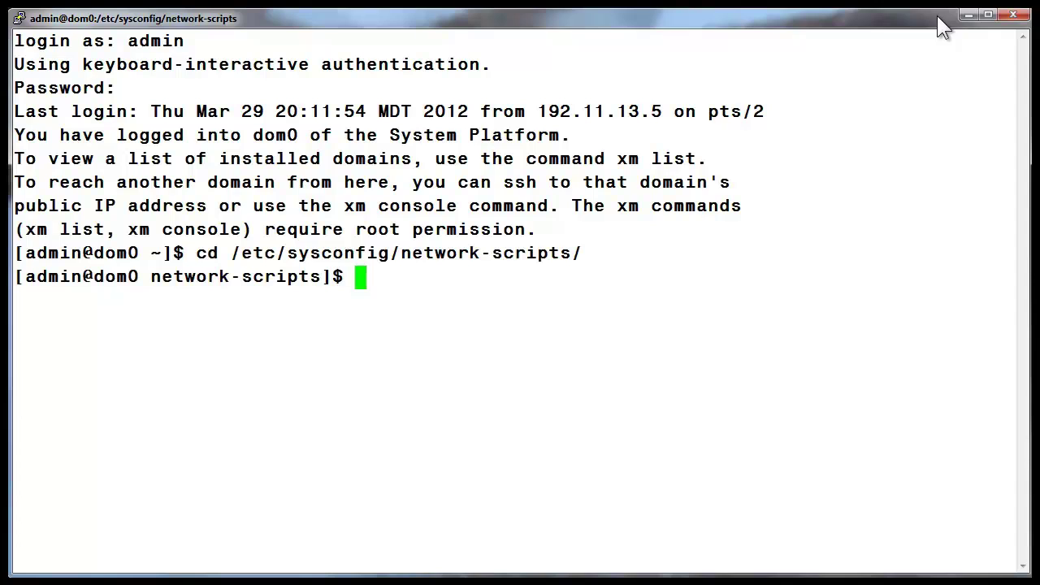
{"action": "type", "text": "ls"}
{"action": "key", "text": "Return"}
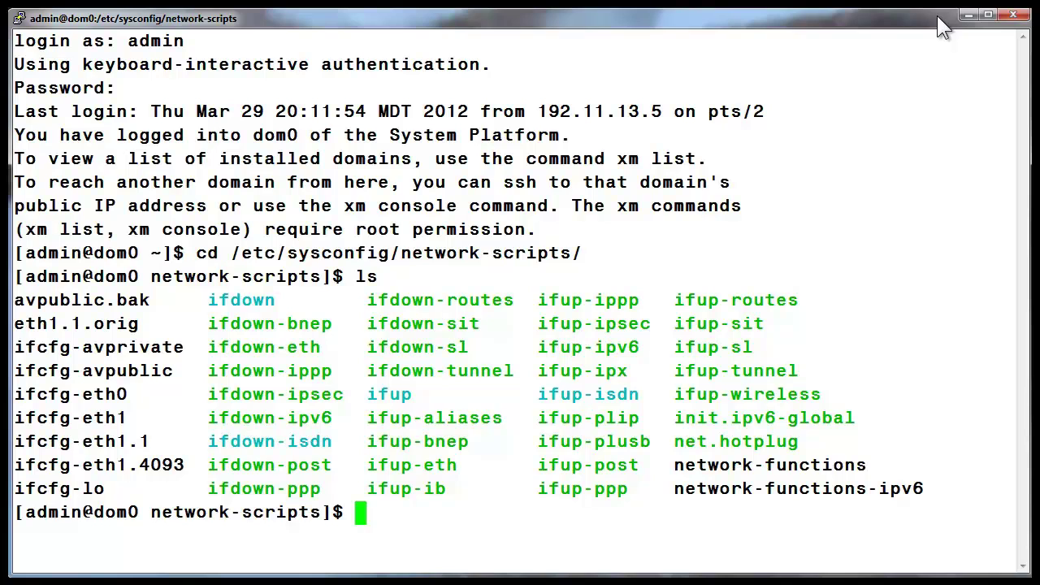
- Show the change_vlan help, then run change_vlan -y 10 to move from VLAN 1 to 10
{"action": "type", "text": "chang"}
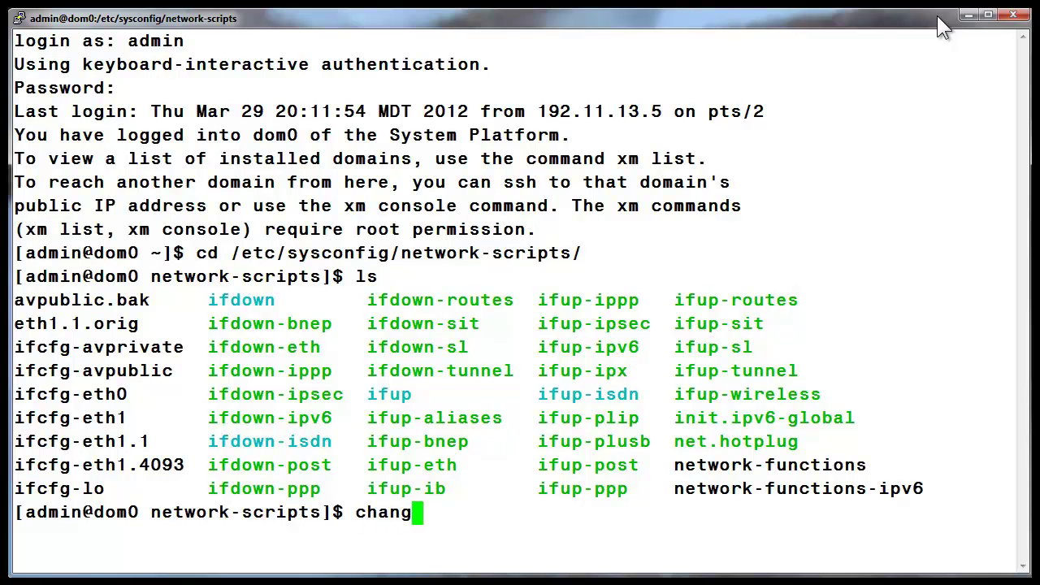
{"action": "type", "text": "e_vlan -h"}
{"action": "key", "text": "Return"}
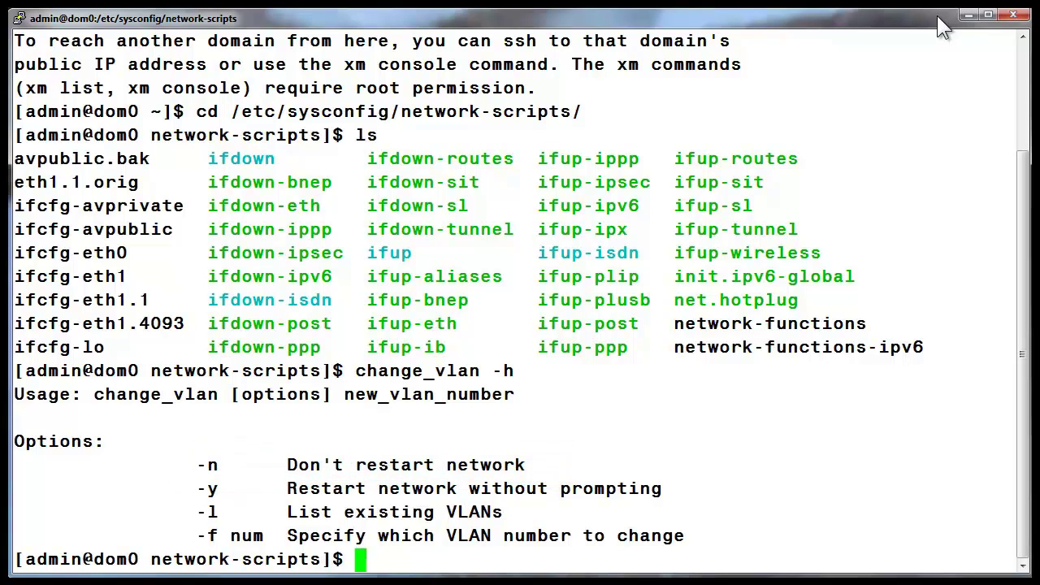
{"action": "key", "text": "Up"}
{"action": "key", "text": "BackSpace"}
{"action": "type", "text": "y"}
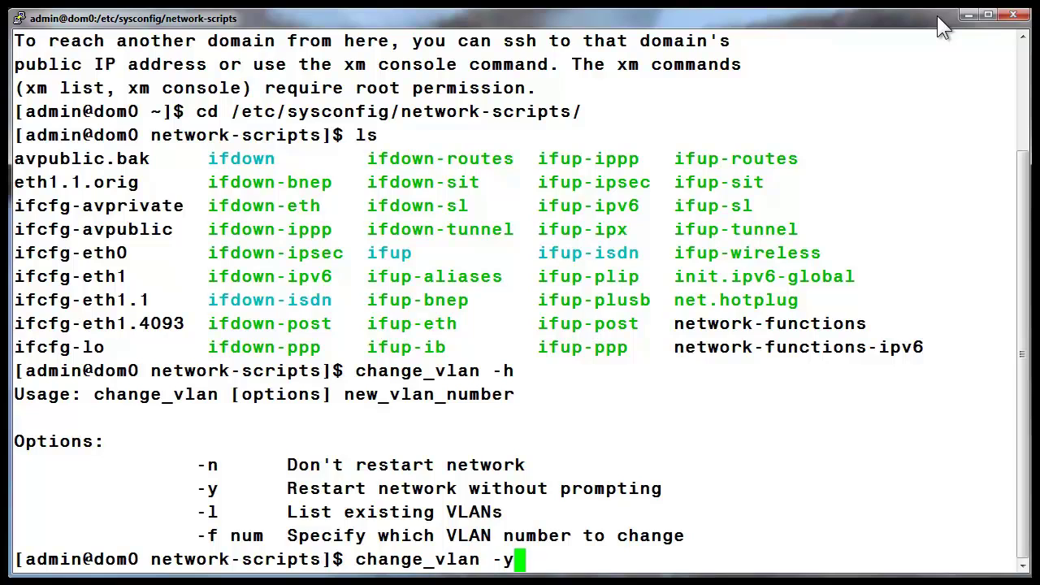
{"action": "type", "text": " 10"}
{"action": "key", "text": "Return"}
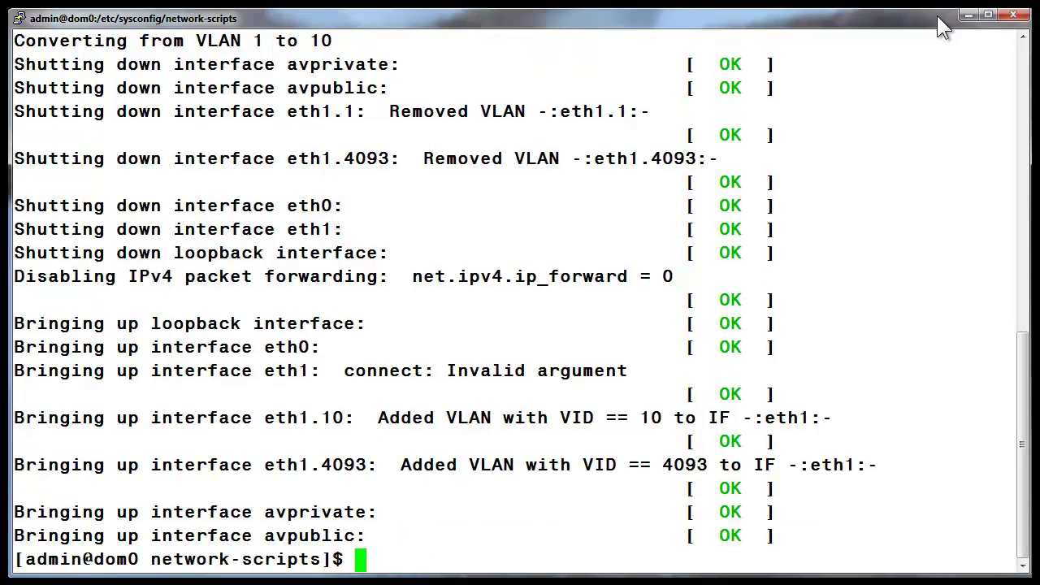
- Ping 135.122.49.1 and stop after six replies with 0% packet loss
{"action": "type", "text": "ping 135.122.49.1"}
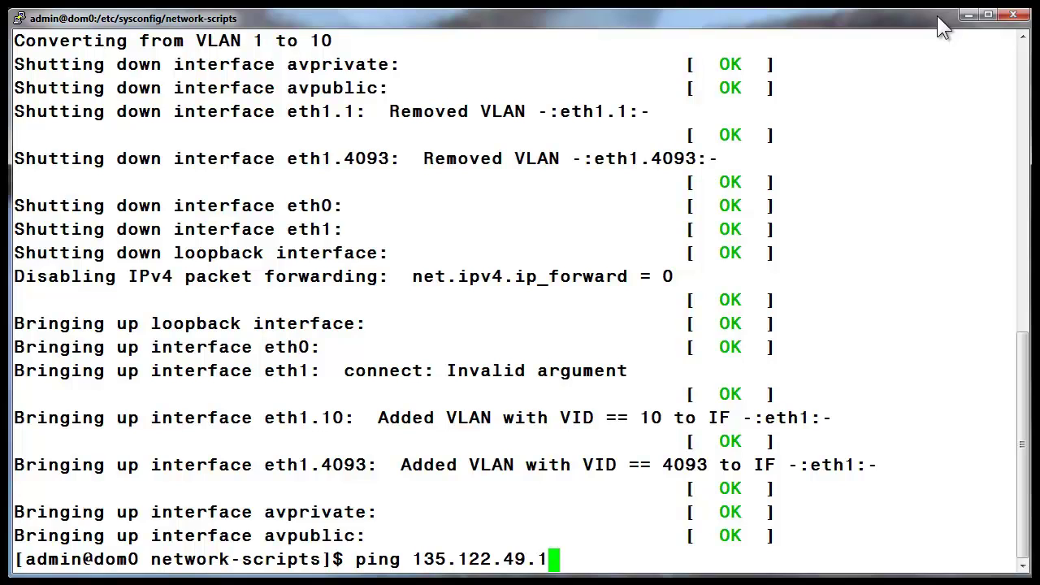
{"action": "key", "text": "Return"}
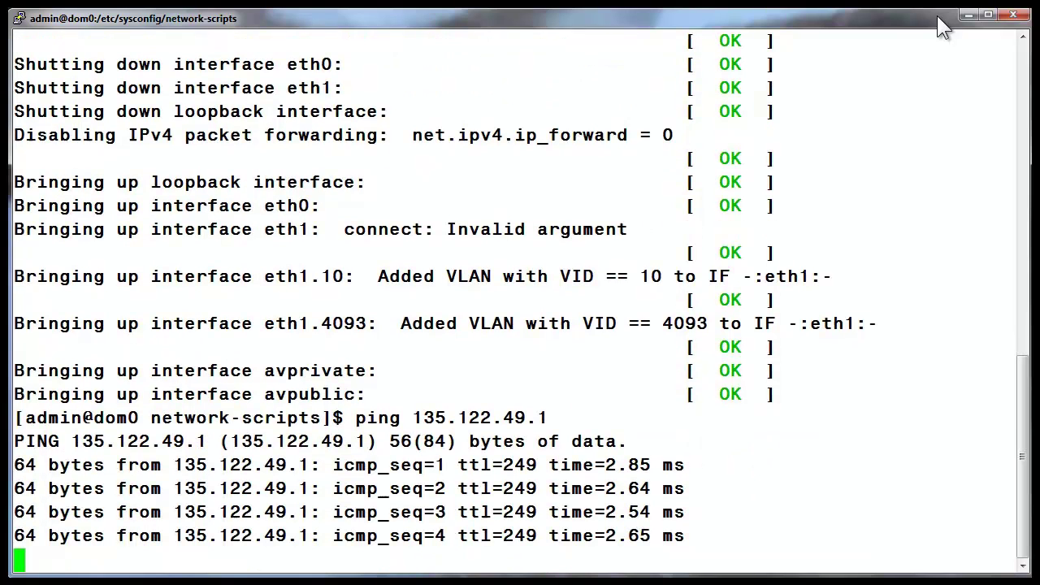
{"action": "key", "text": "ctrl+c"}
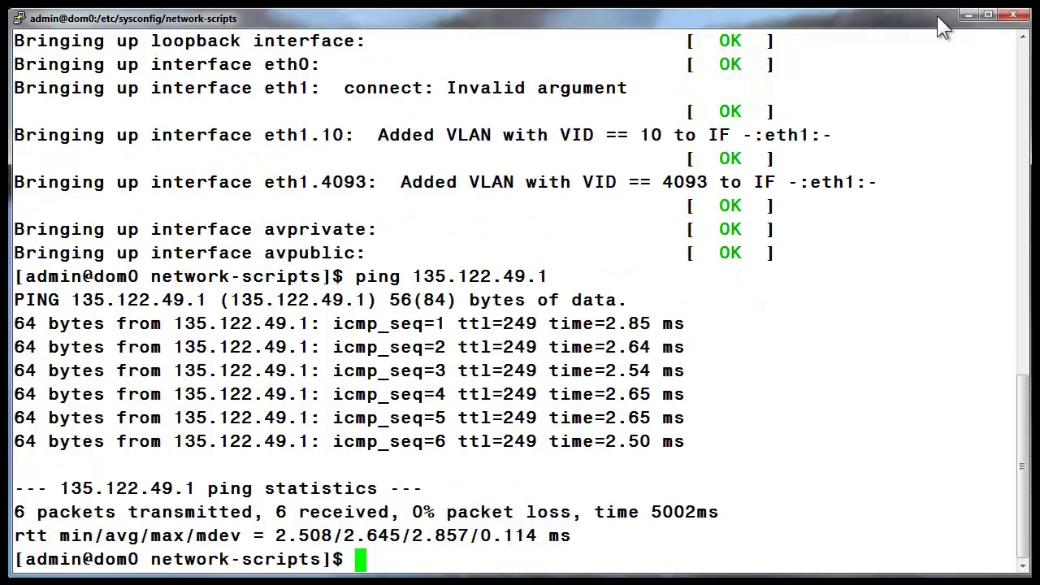